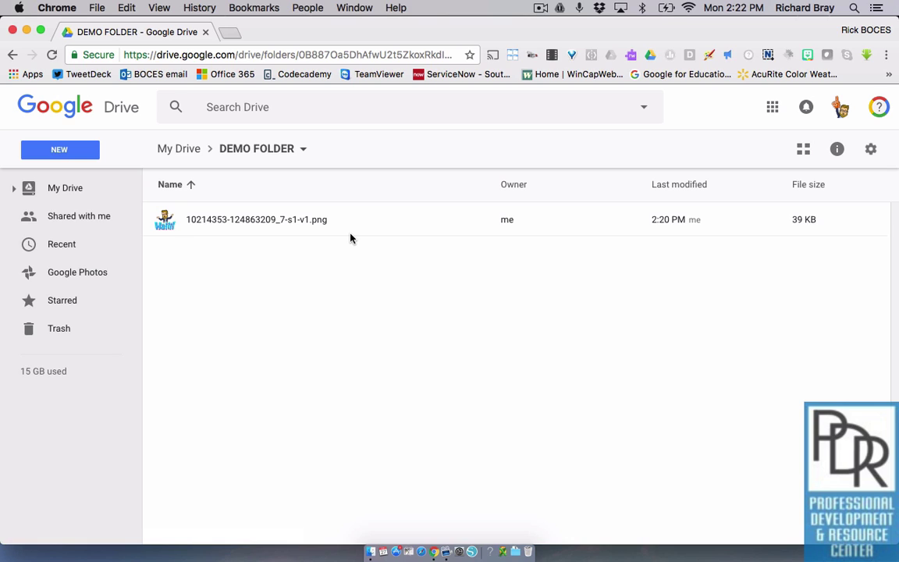
Turn on link sharing for the png image in Google Drive
click(355, 224)
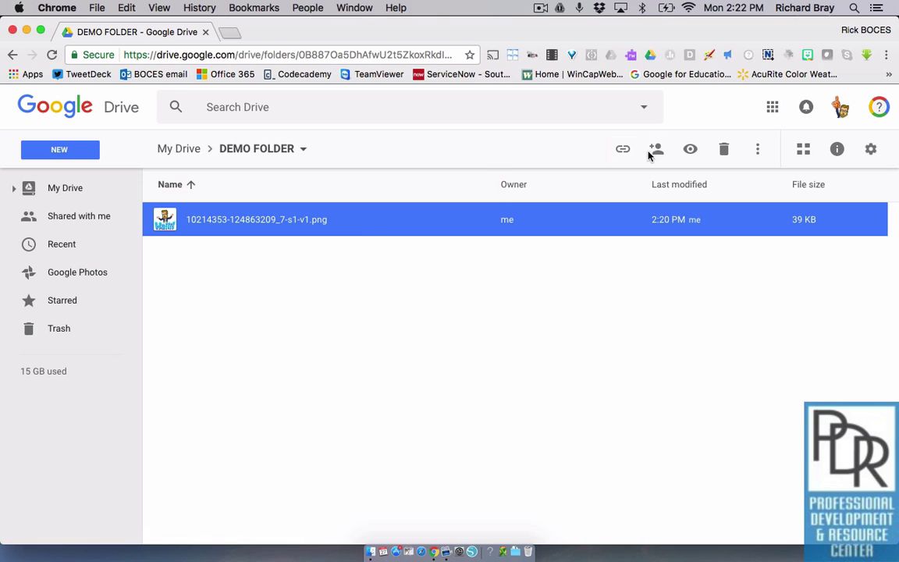
right_click(415, 224)
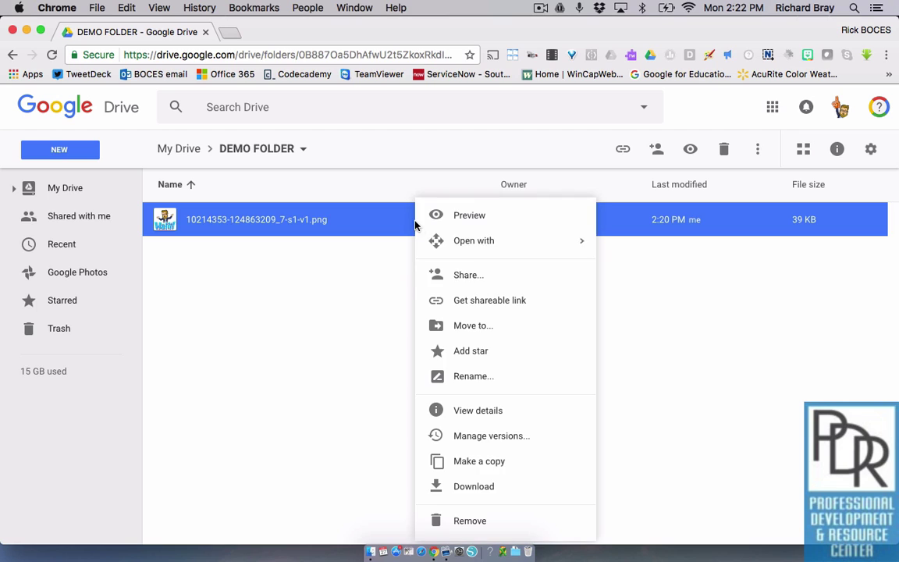
click(442, 275)
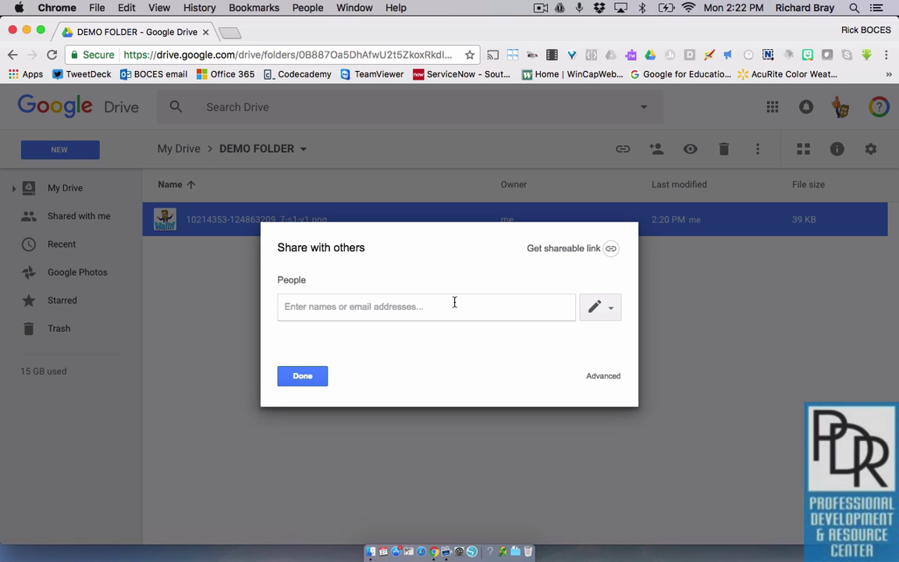
click(572, 254)
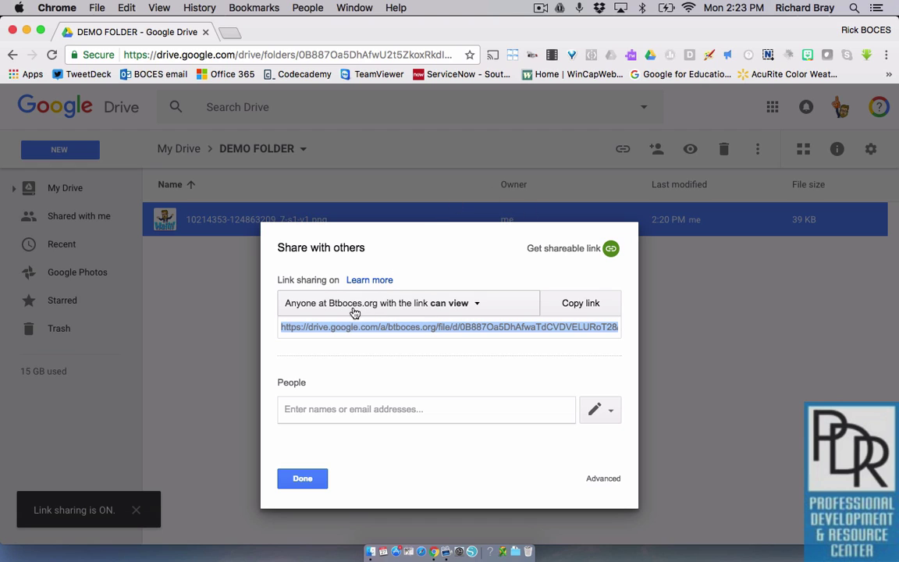
Set the link to 'On - Anyone with the link' can view, save it, and copy the link
click(471, 309)
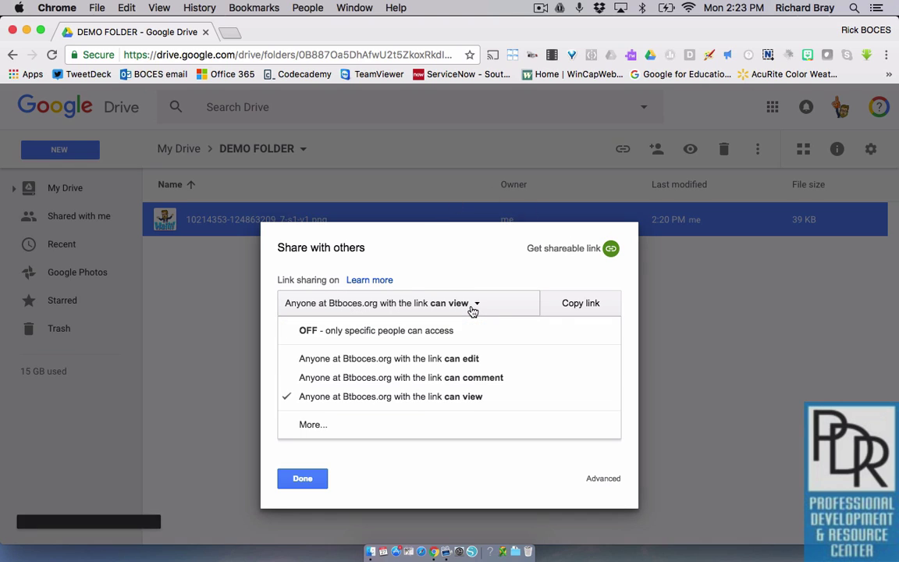
click(347, 426)
click(367, 251)
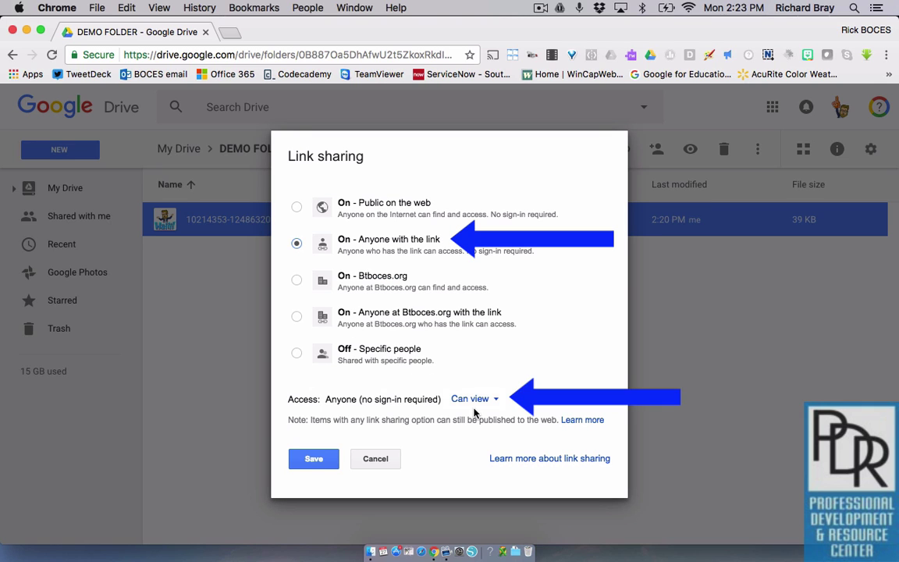
click(314, 458)
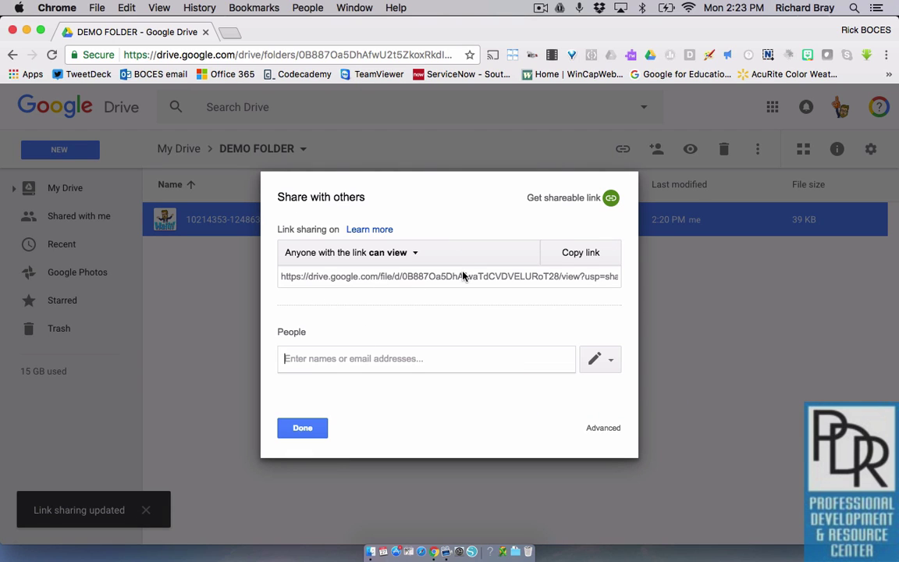
click(582, 260)
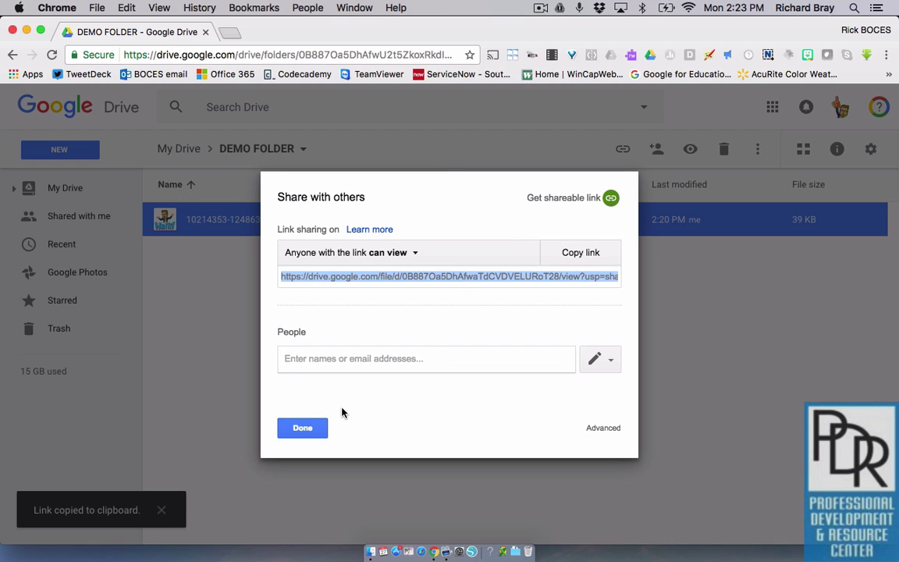
Create a new Google Form from Drive and title it 'Secret File'
click(302, 428)
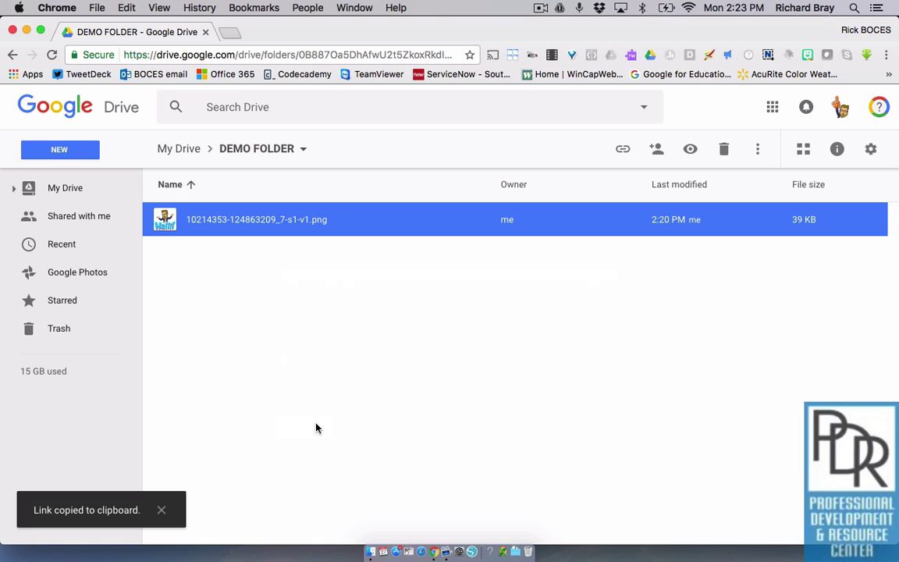
click(68, 155)
mouse_move(100, 345)
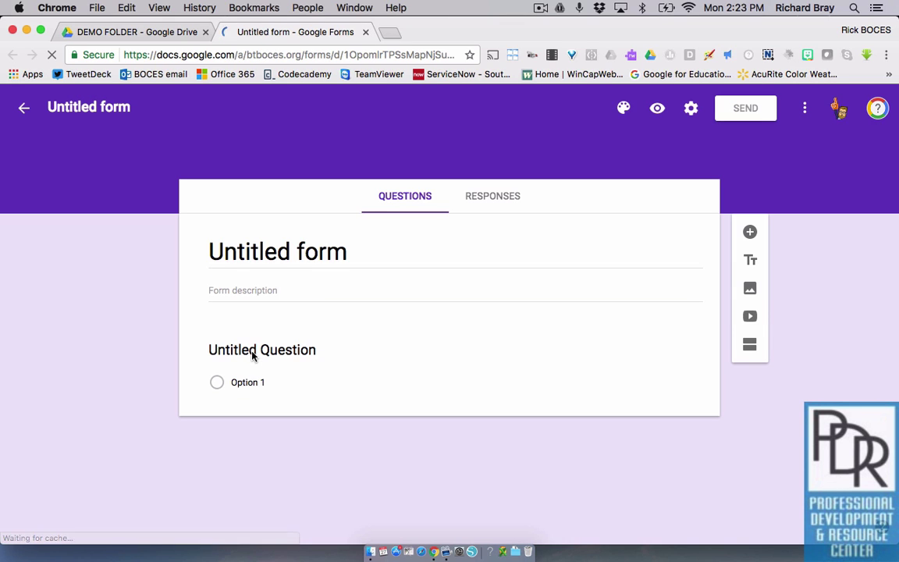
click(273, 254)
text(Sec)
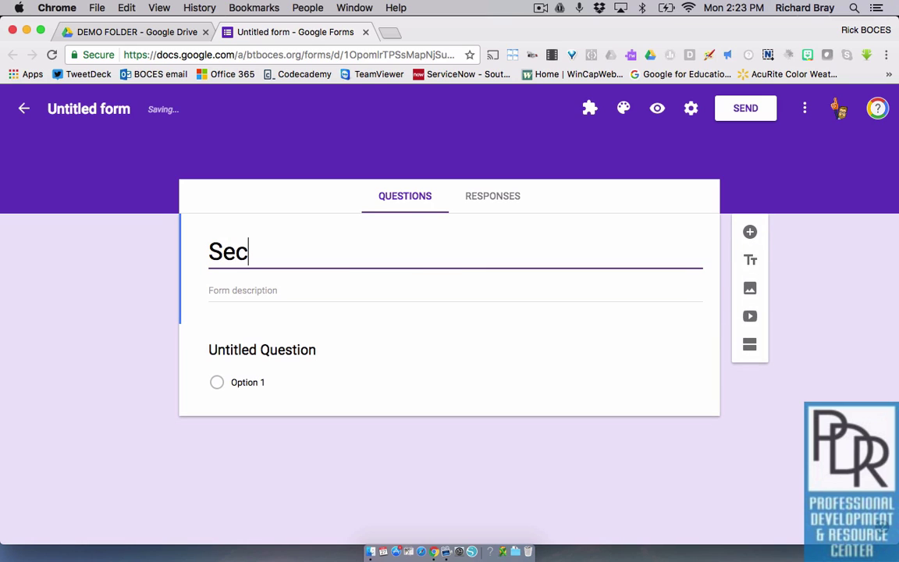
text(ret FIL)
key(BackSpace)
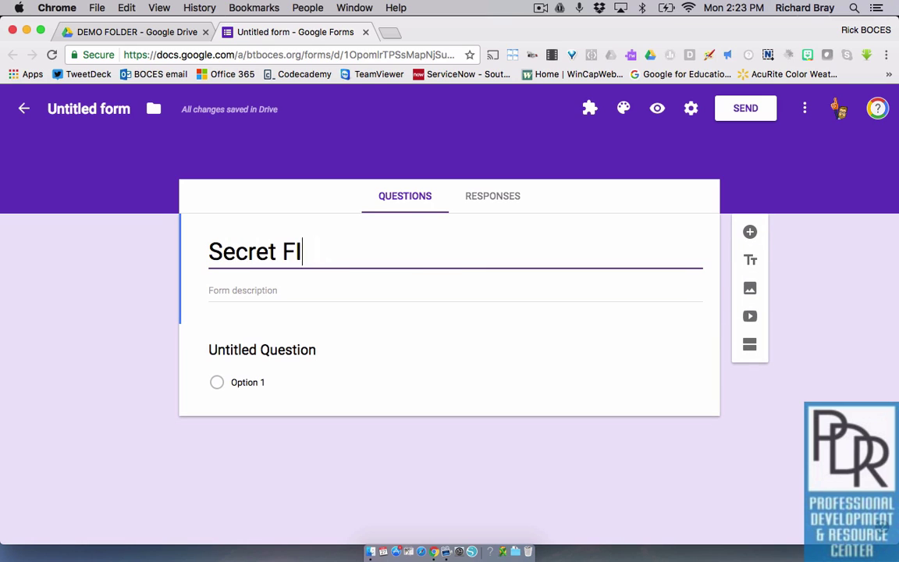
key(BackSpace)
text(iel)
key(BackSpace)
key(BackSpace)
text(le)
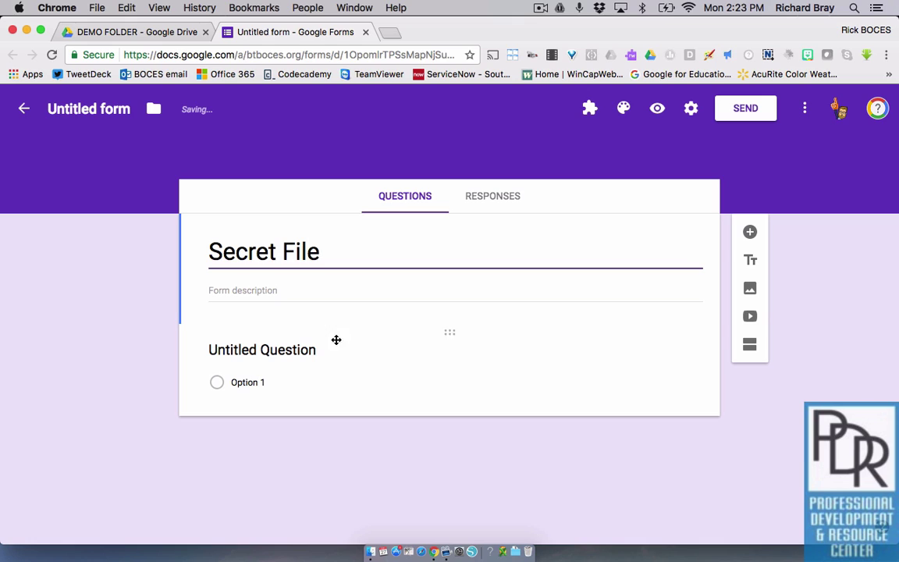
click(129, 327)
Make the first question 'What is the password?' a Short answer question
click(367, 355)
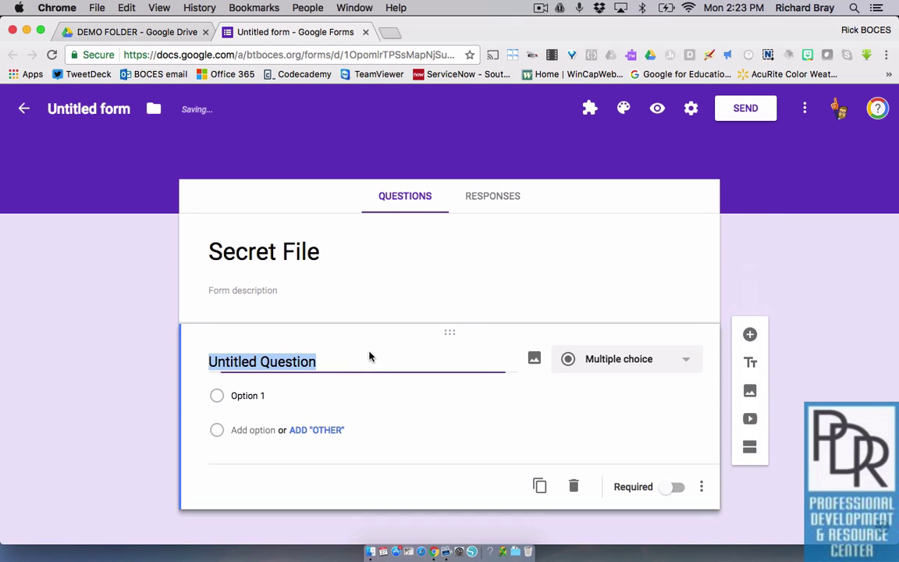
text(What is the passwro)
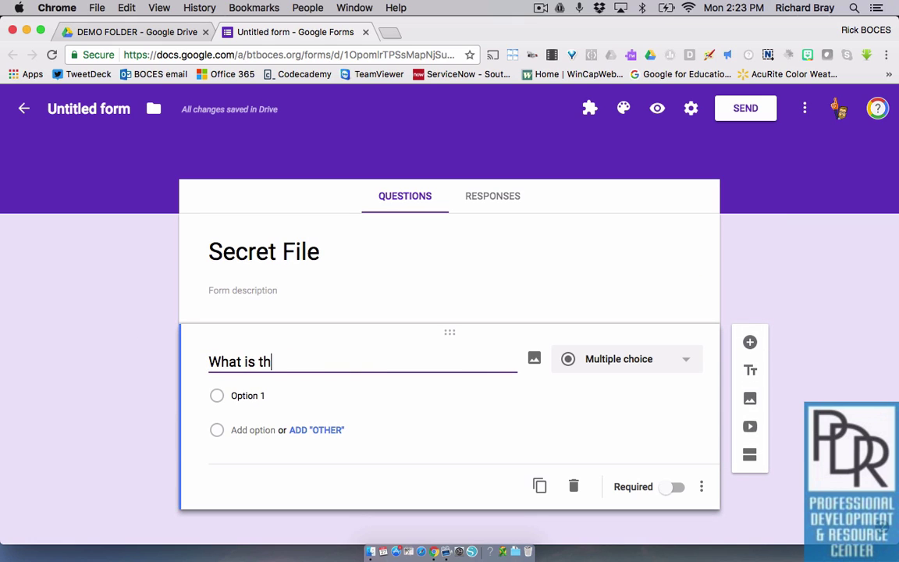
key(BackSpace)
key(BackSpace)
text(ord?)
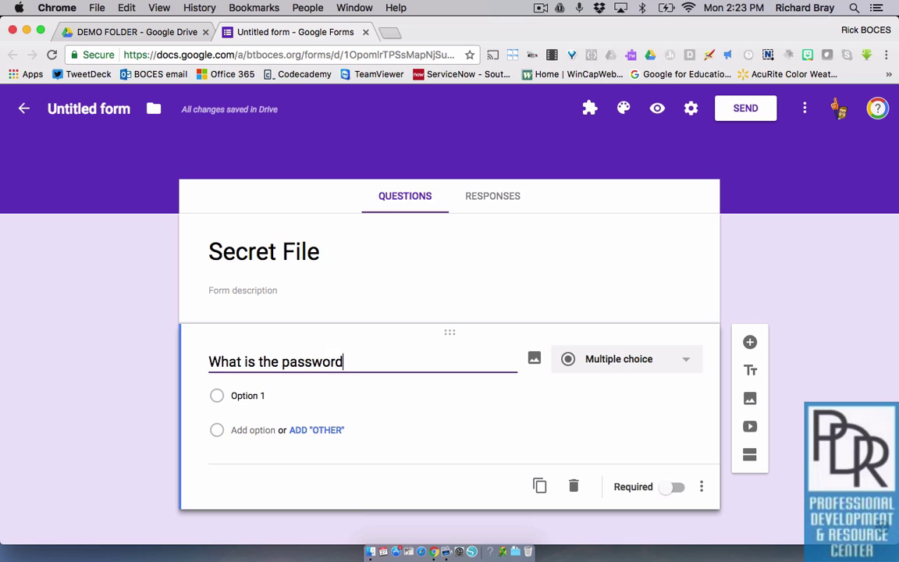
click(619, 359)
click(593, 281)
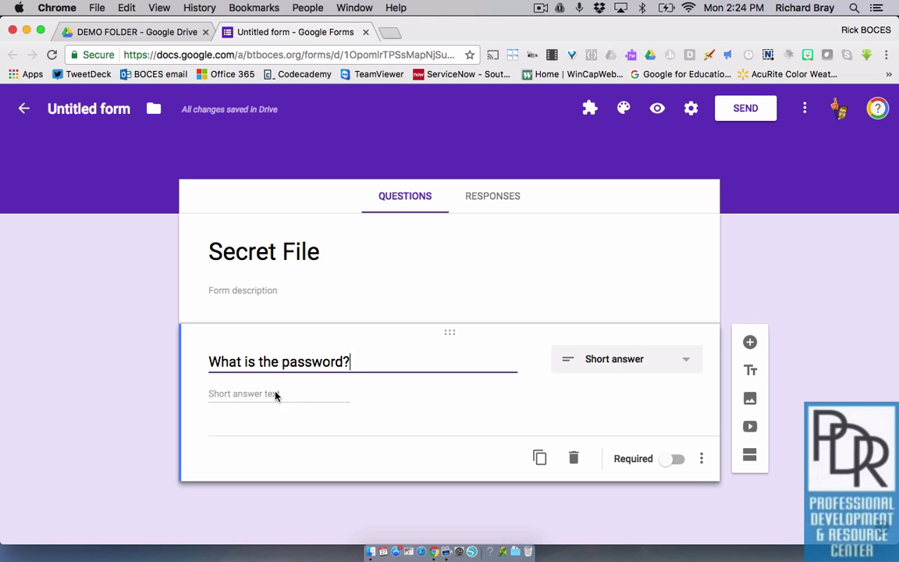
Mark 'What is the password?' as Required and set its data validation to Text > Contains
click(669, 465)
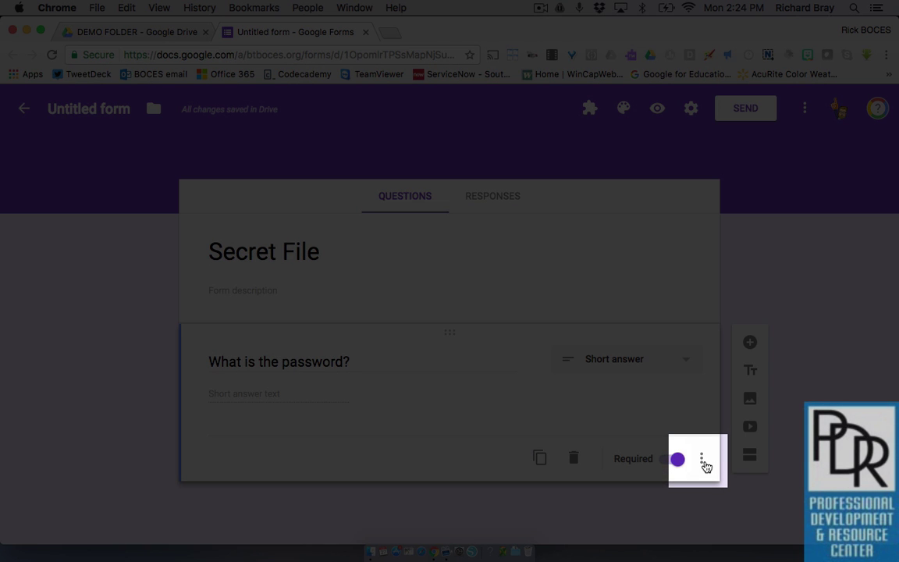
click(705, 464)
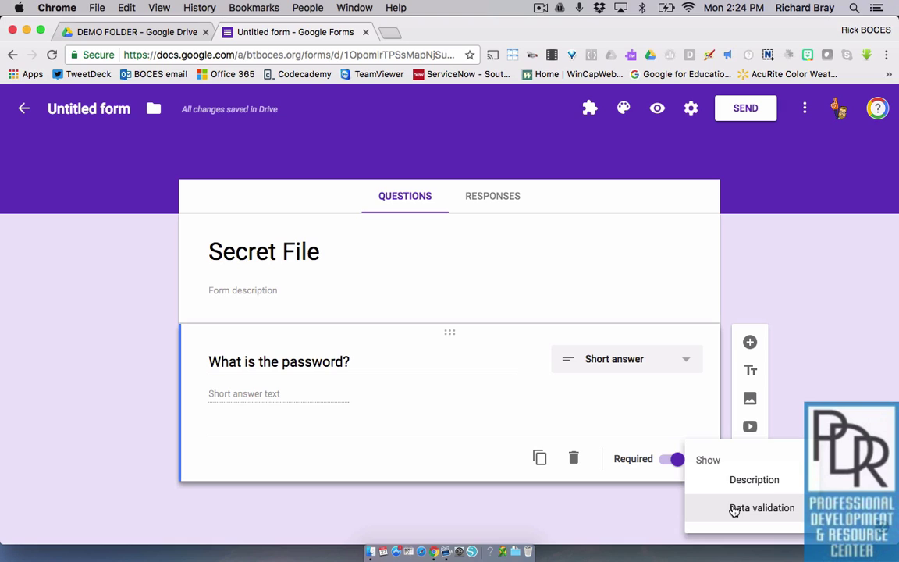
click(733, 508)
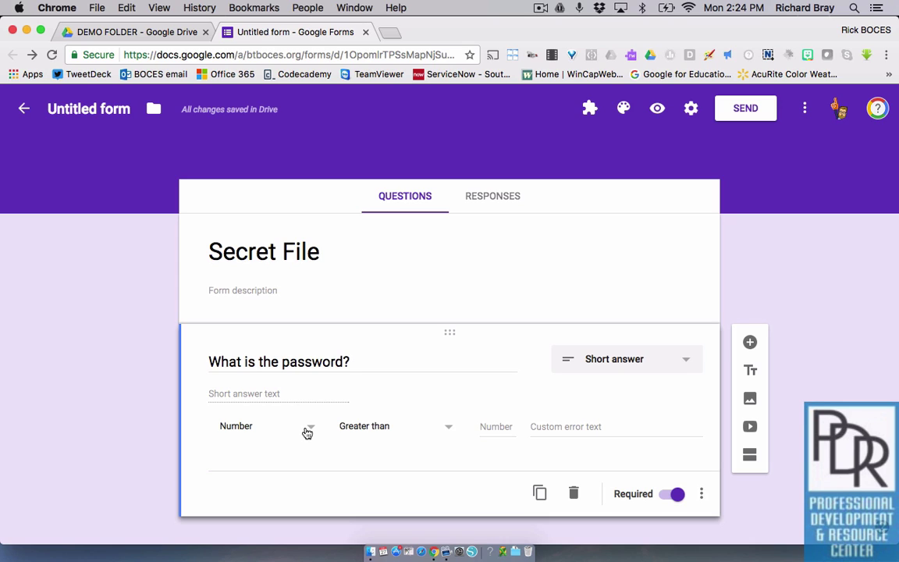
click(305, 433)
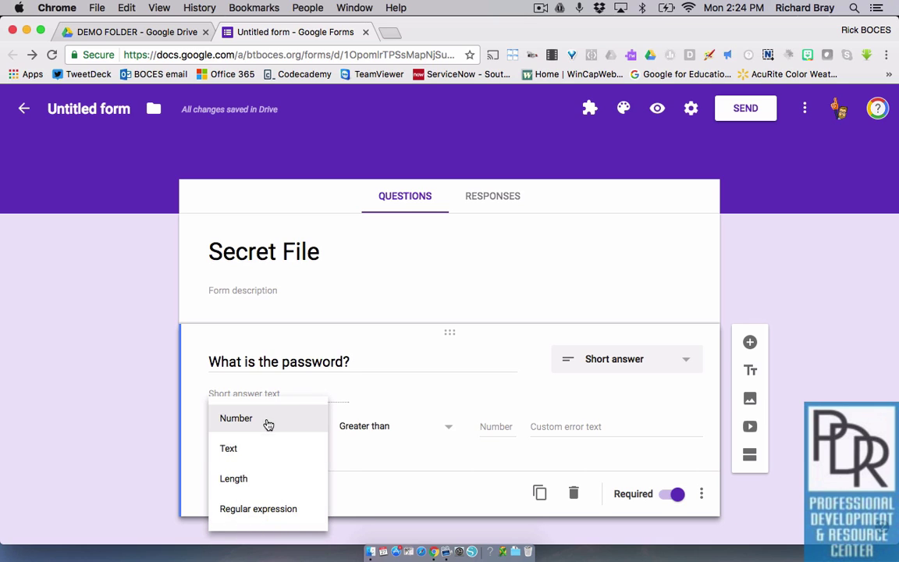
click(247, 453)
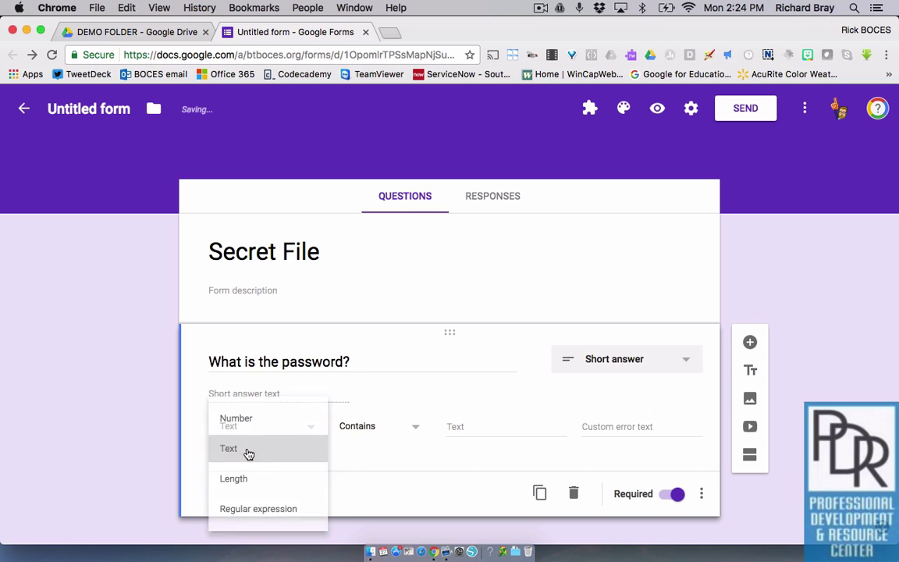
click(383, 432)
click(443, 427)
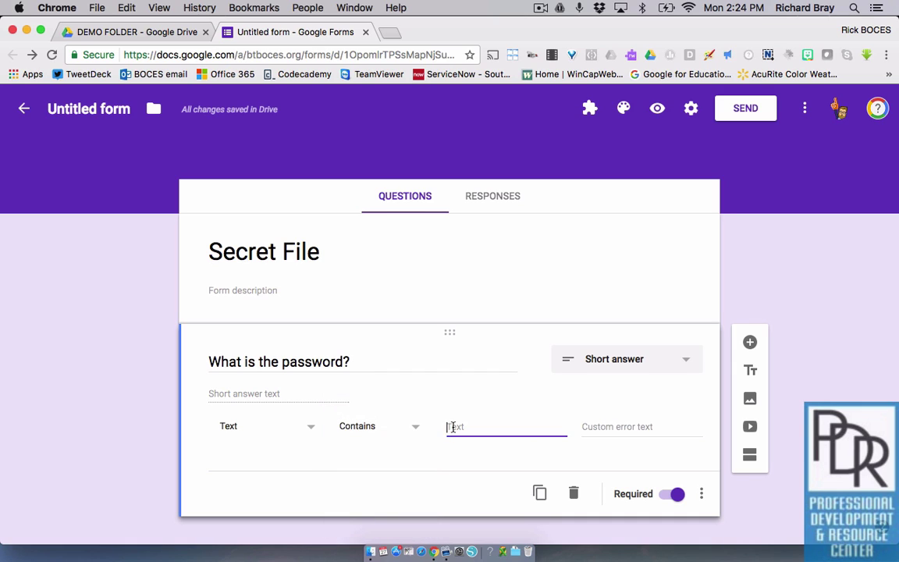
Enter the password as the required text and the error message 'Nope, ALL CAPS!'
text(PASSWORD)
click(613, 427)
text(Nope, )
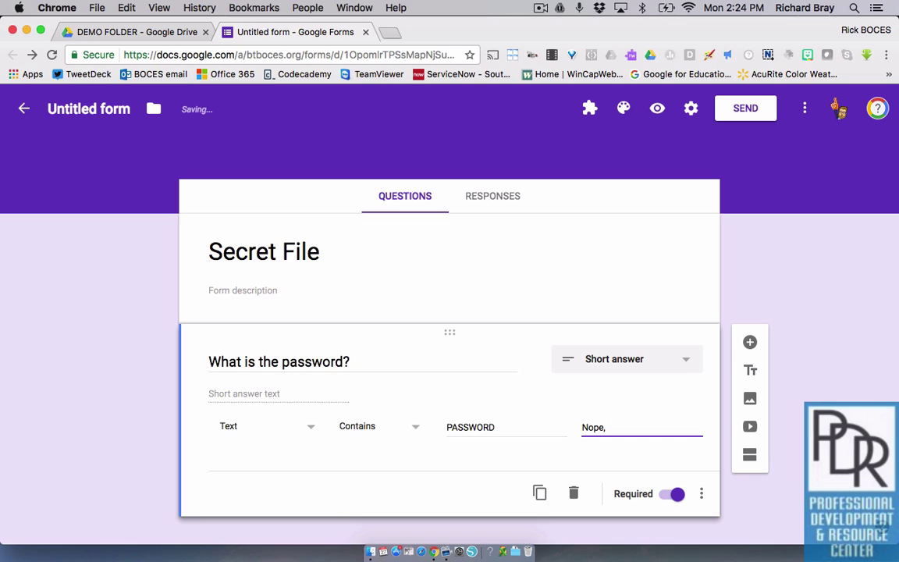
text(ALL CAP)
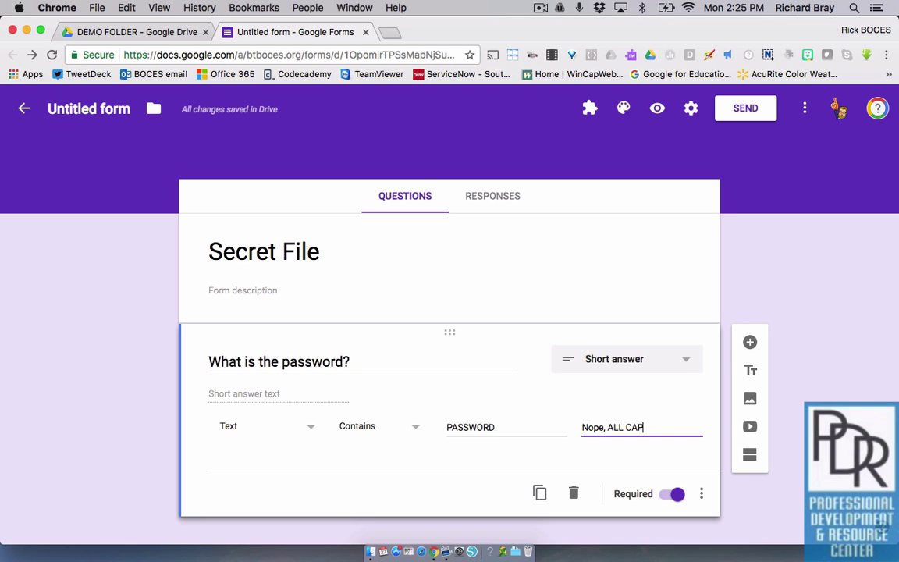
text(S!)
Add the question description 'Write the password in ALL CAPS'
click(701, 495)
click(728, 487)
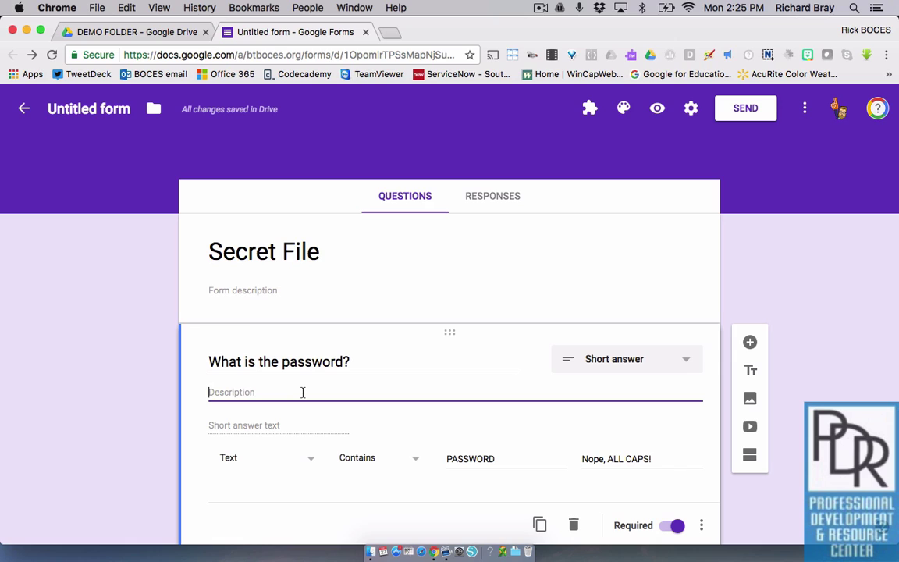
text(Wr)
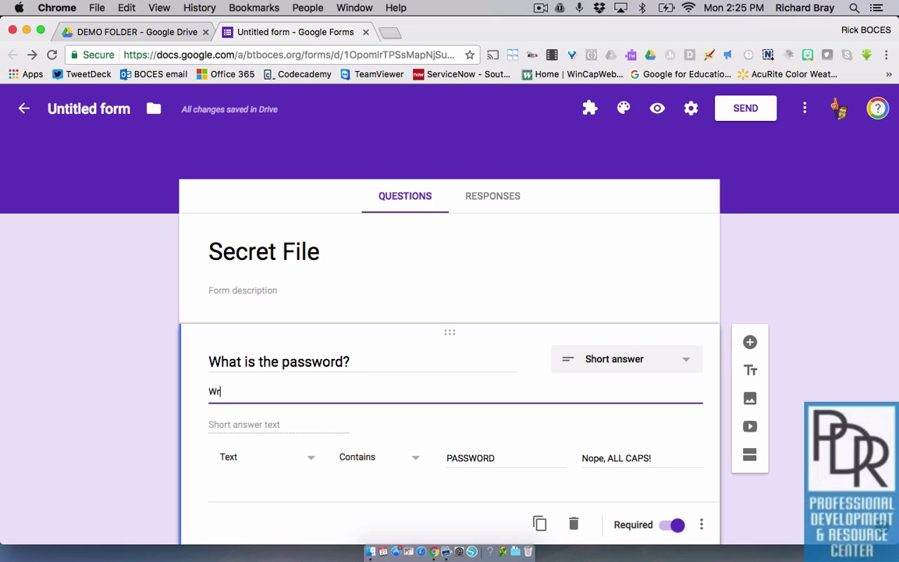
text(ite the password in A)
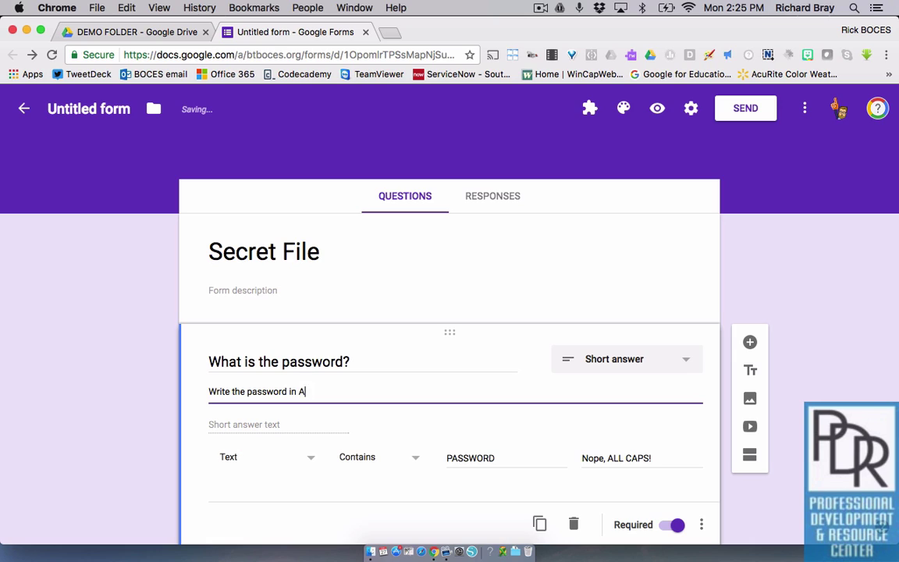
text(LL CAPS)
click(756, 508)
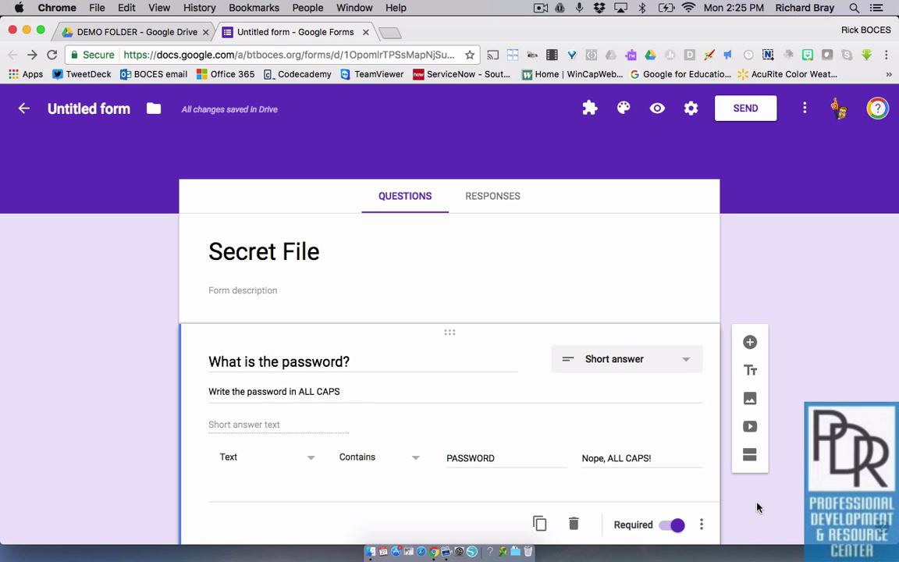
click(701, 526)
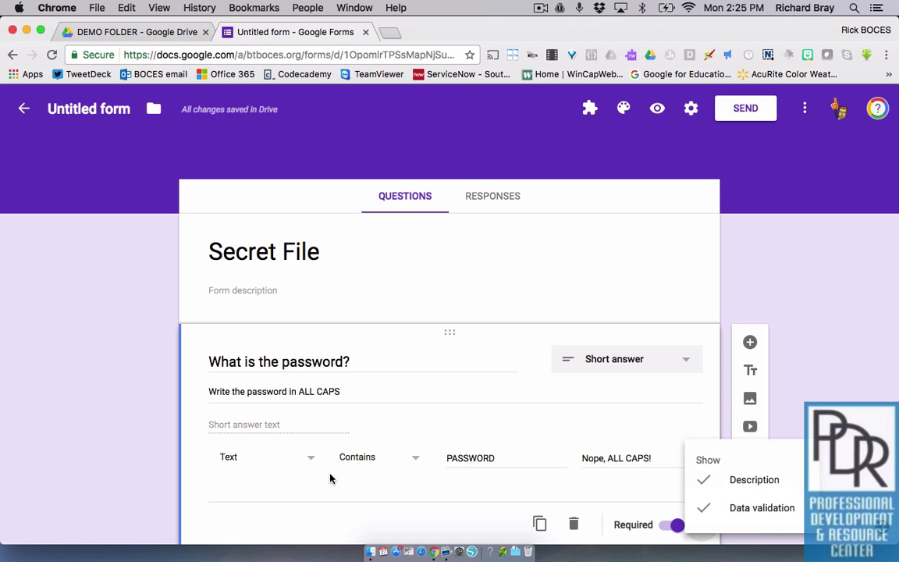
click(132, 461)
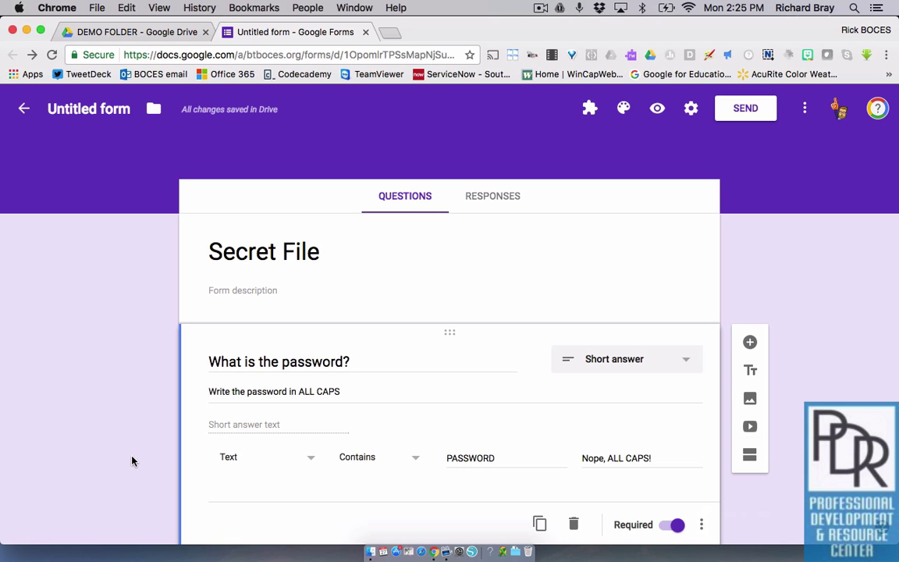
scroll(743, 459, down, 1)
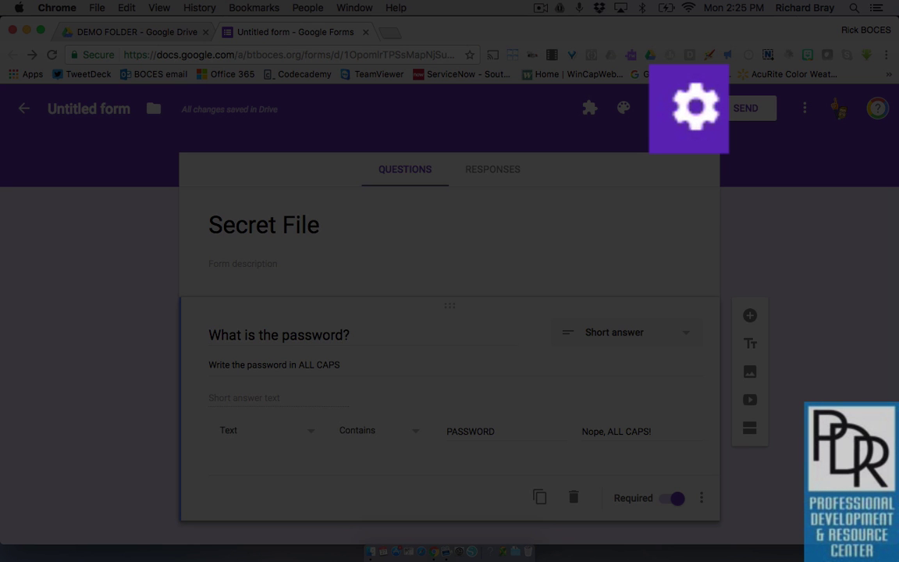
Uncheck 'Restrict to Btboces.org users' and 'Show link to submit another response' in Settings
click(690, 108)
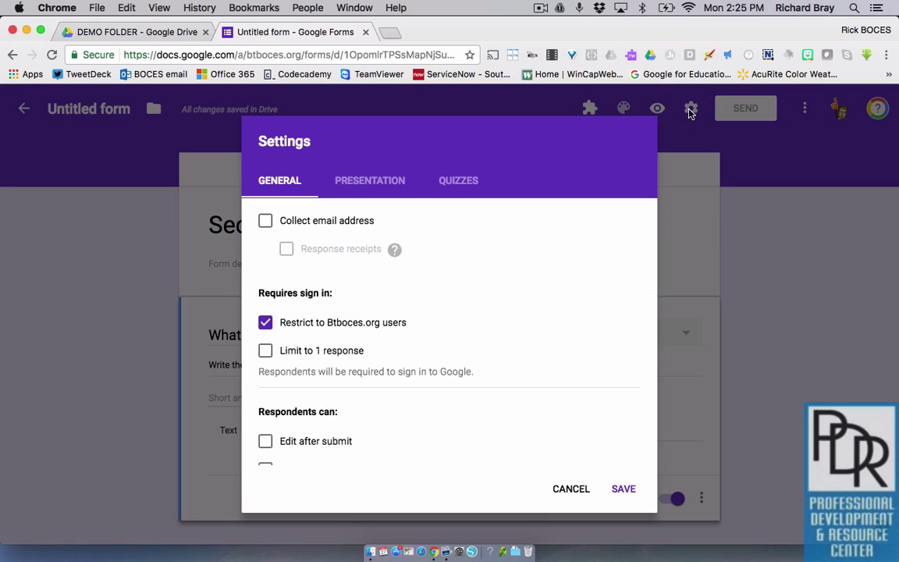
click(285, 321)
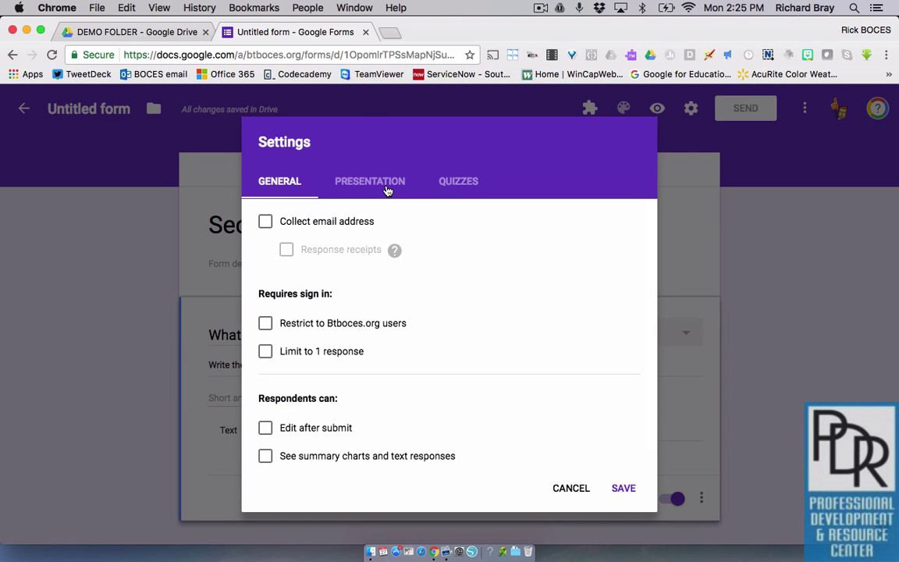
click(387, 188)
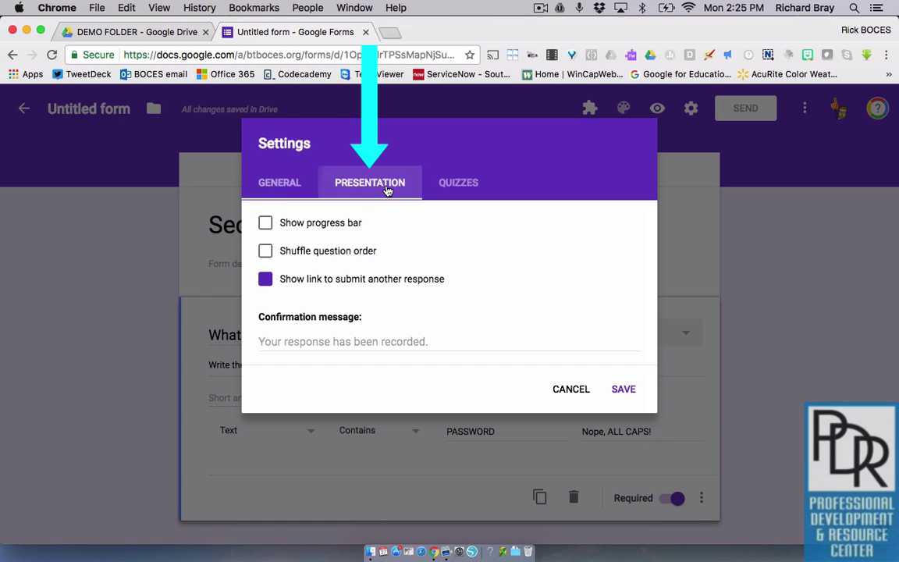
click(266, 280)
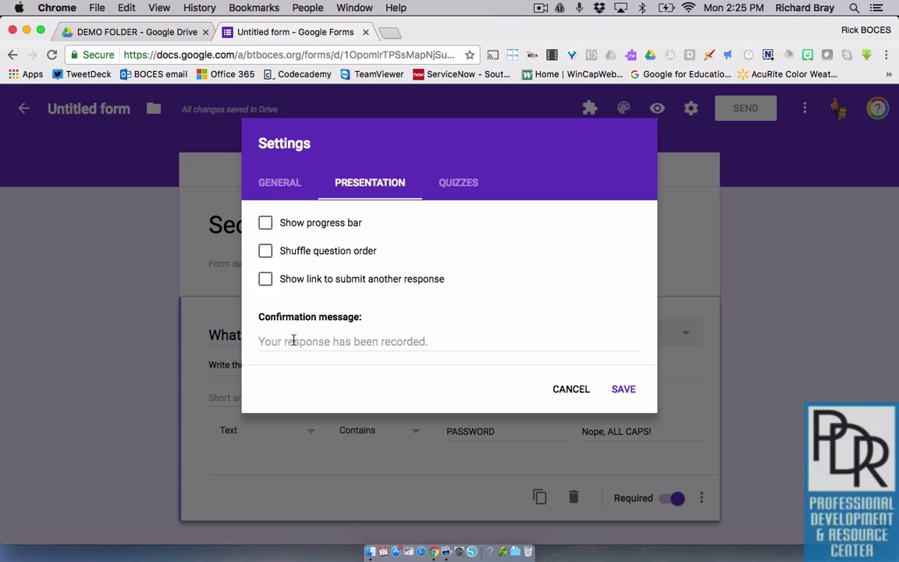
Write 'Congrats! You can find the secret file here:', paste the Drive link after it, and save
click(460, 341)
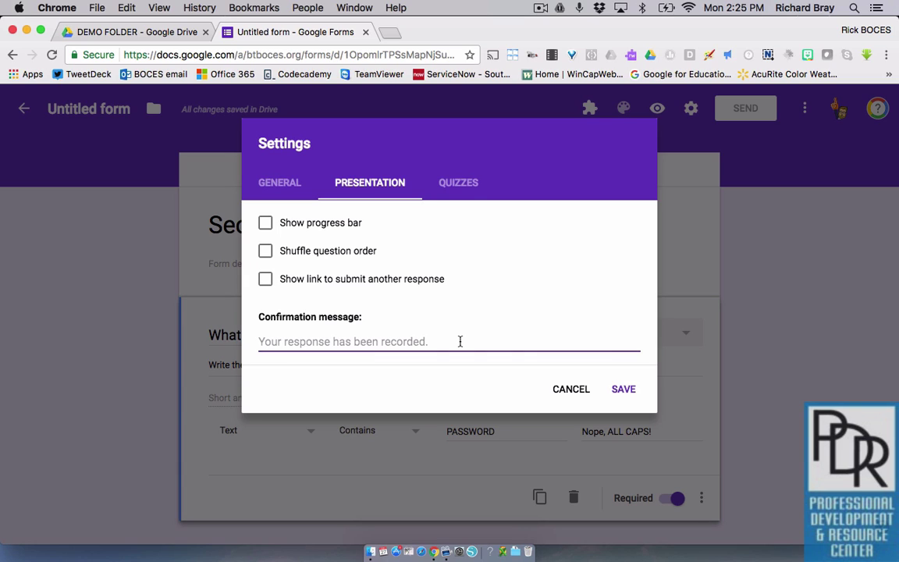
text(Congrats!)
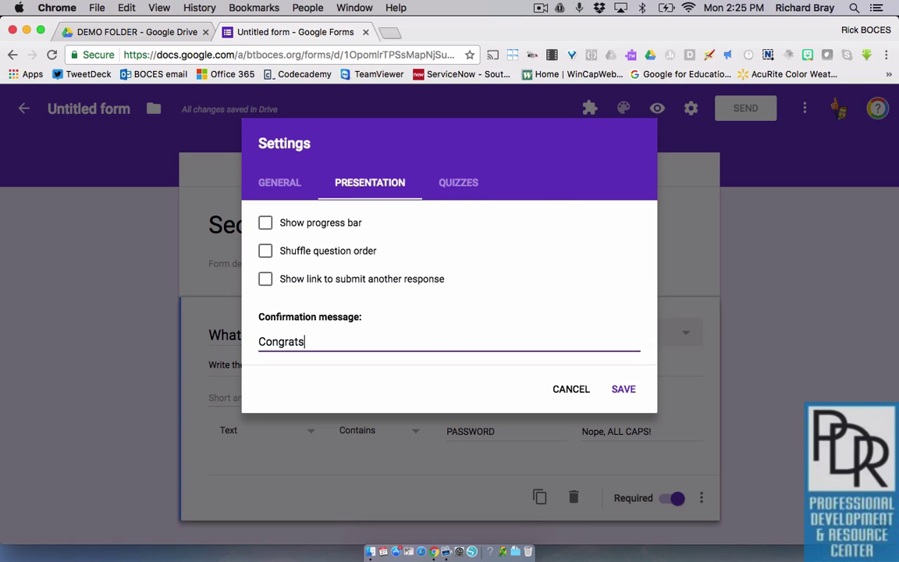
text(  You can find the sectre)
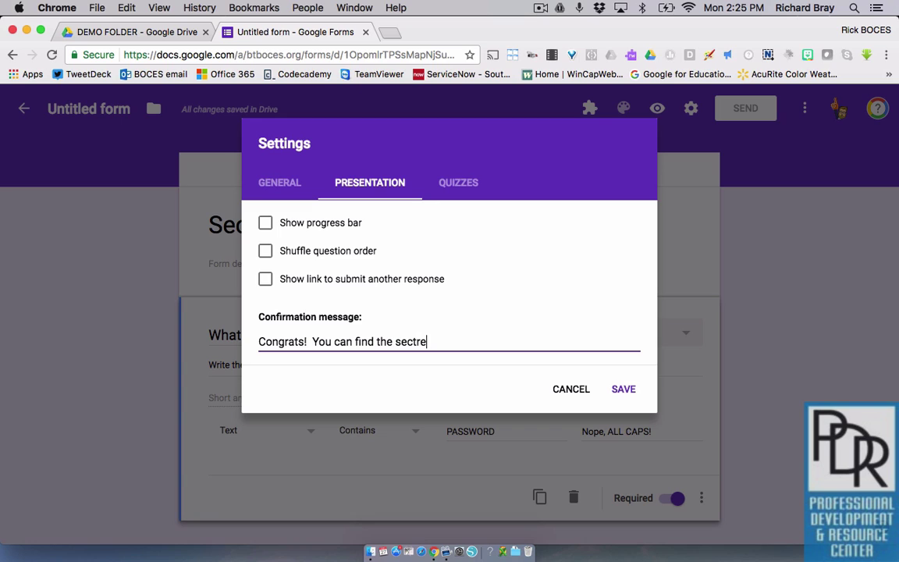
key(BackSpace)
key(BackSpace)
key(BackSpace)
text(ret file here:)
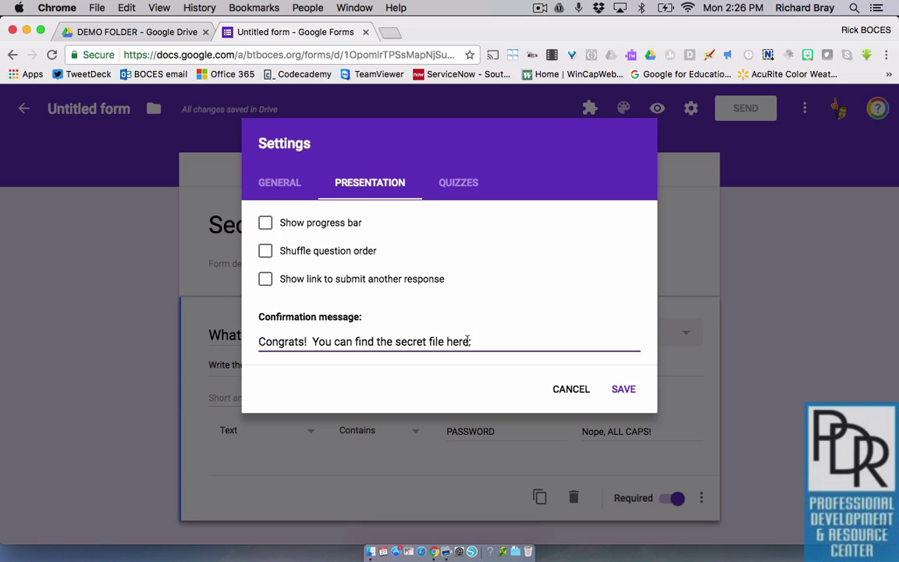
right_click(502, 343)
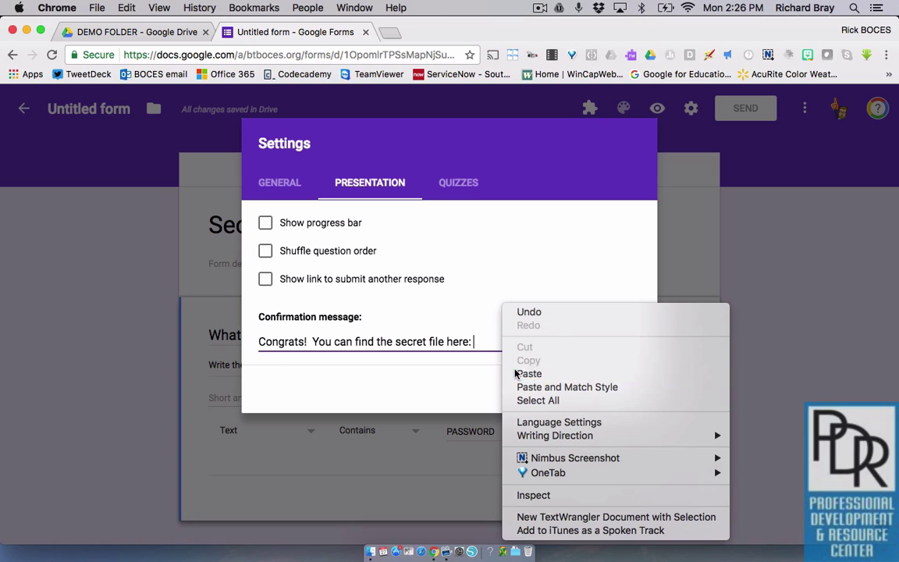
click(518, 373)
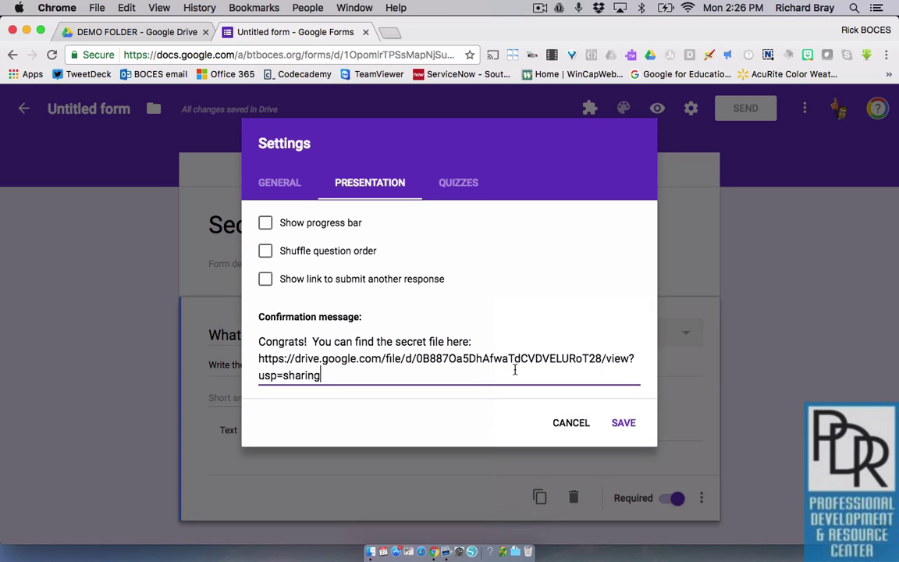
click(138, 33)
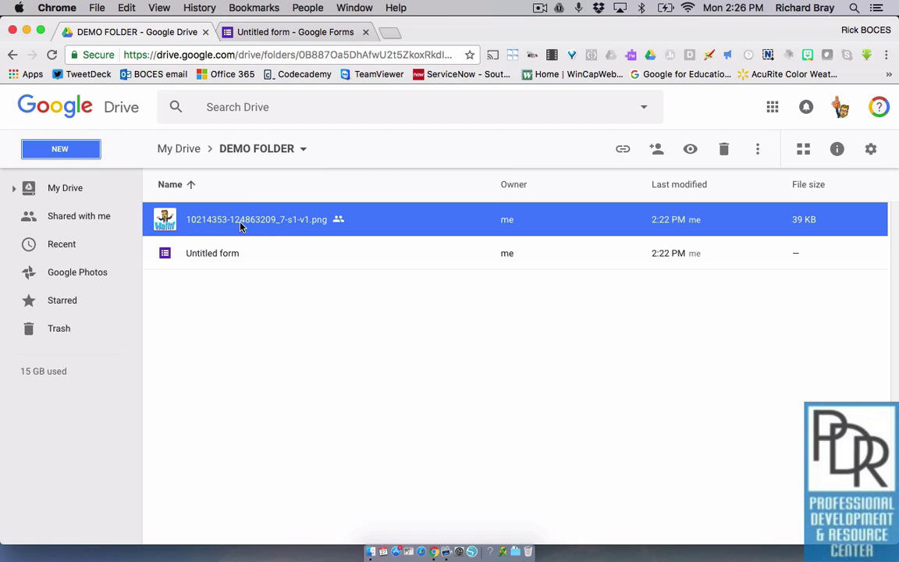
click(273, 32)
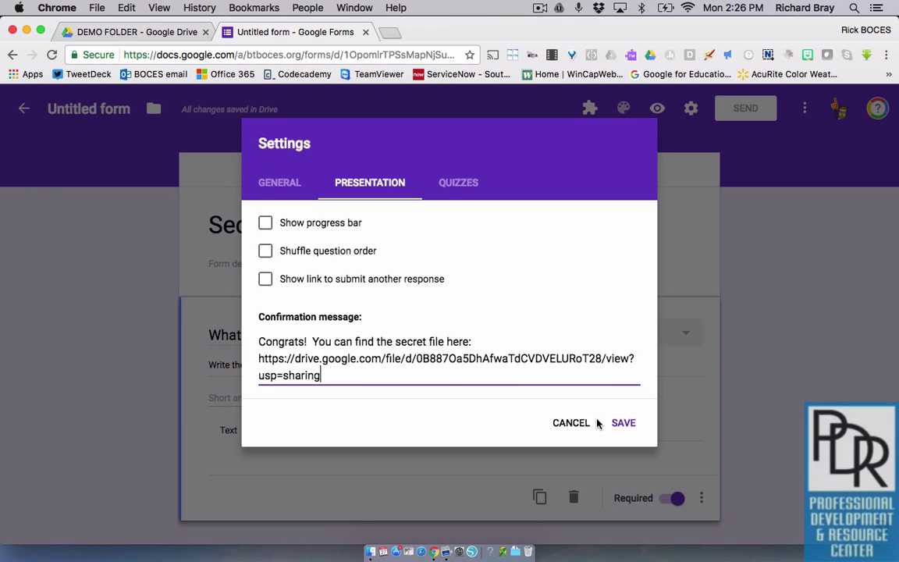
click(621, 423)
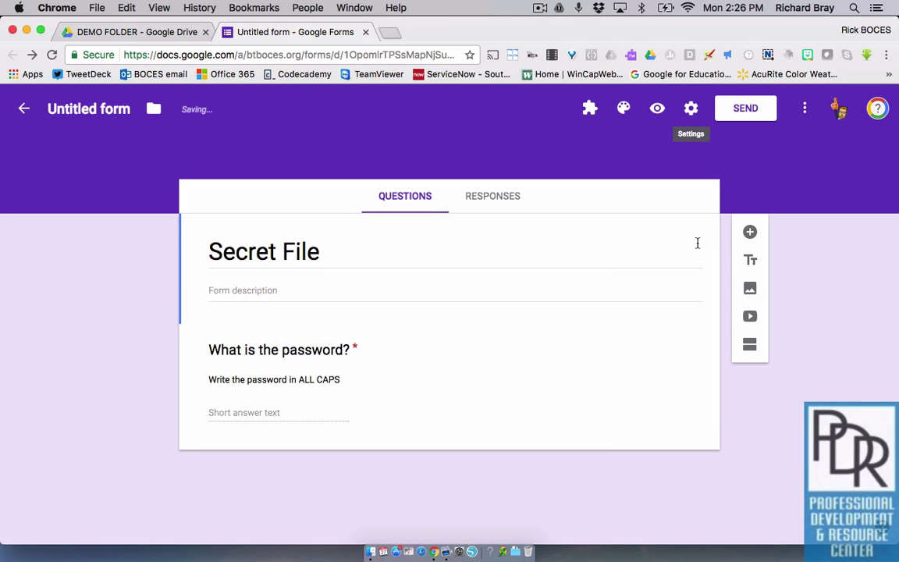
click(741, 108)
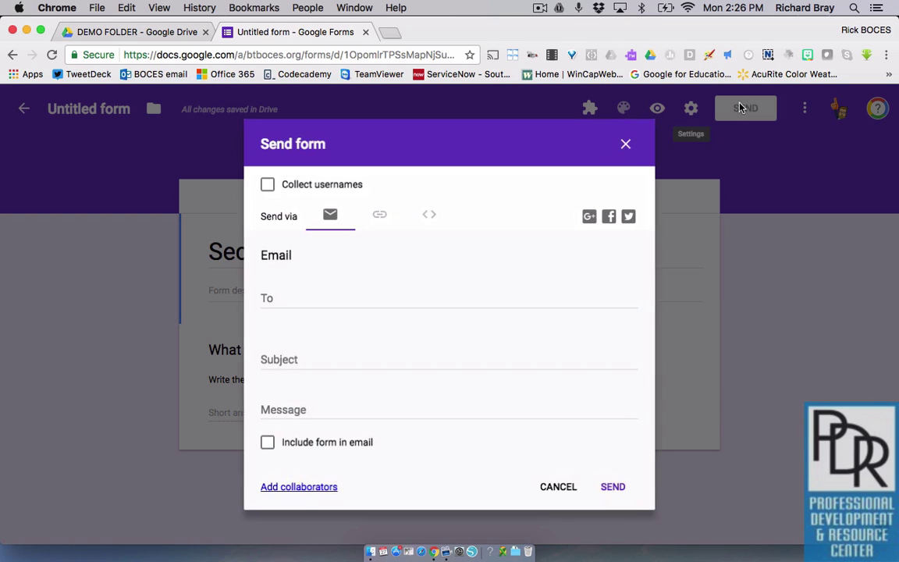
click(380, 213)
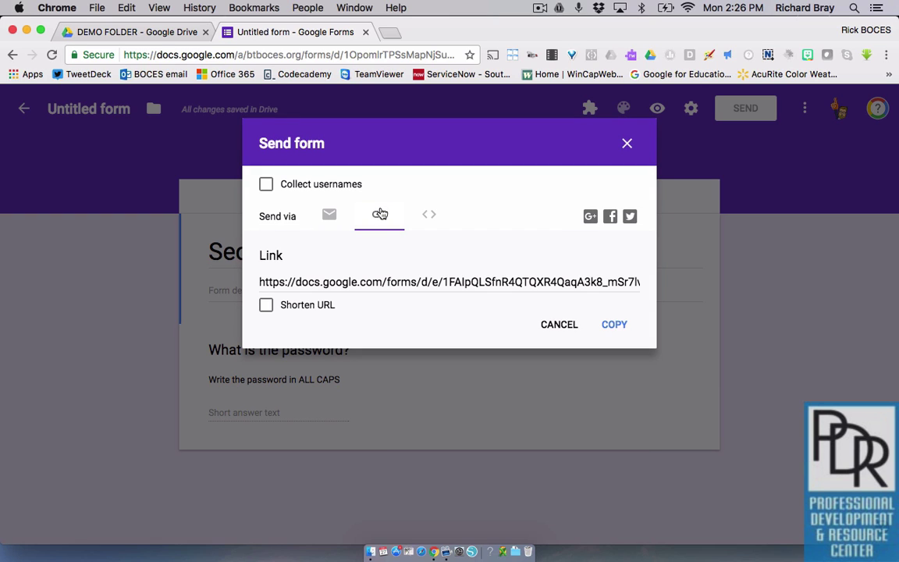
click(627, 144)
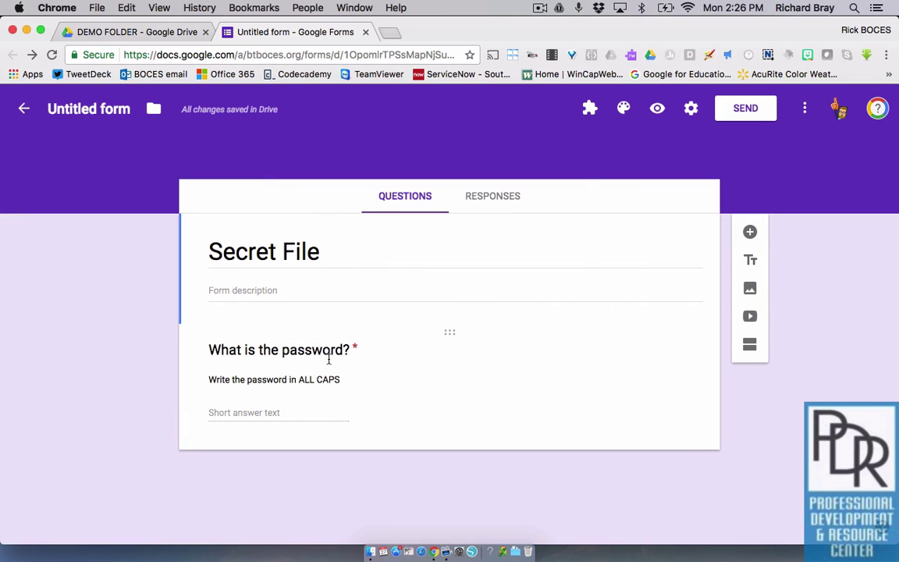
Preview the form and try rejected answers: 'Letme in' and the lowercase password
click(657, 110)
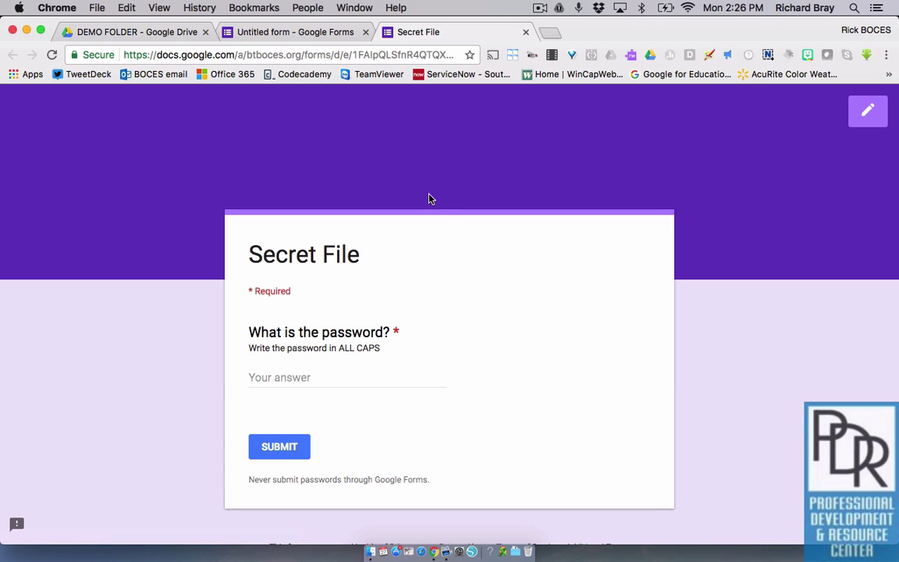
click(293, 377)
text(Letm)
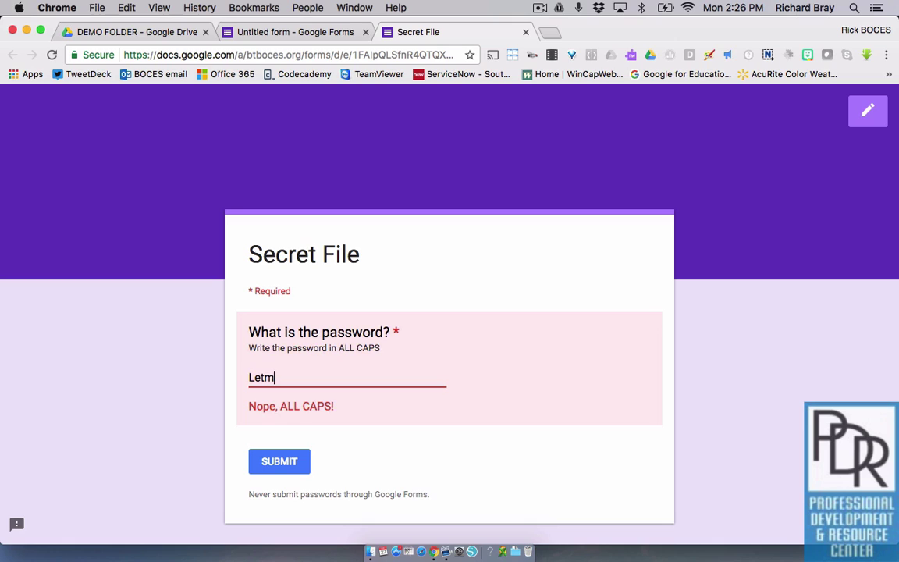
text(e in)
key(BackSpace)
key(BackSpace)
key(BackSpace)
key(BackSpace)
key(BackSpace)
key(BackSpace)
key(BackSpace)
key(BackSpace)
text(passwrod)
key(BackSpace)
key(BackSpace)
key(BackSpace)
text(ord)
Replace the answer with the all-caps password, briefly testing a shortened version, and submit
key(super+a)
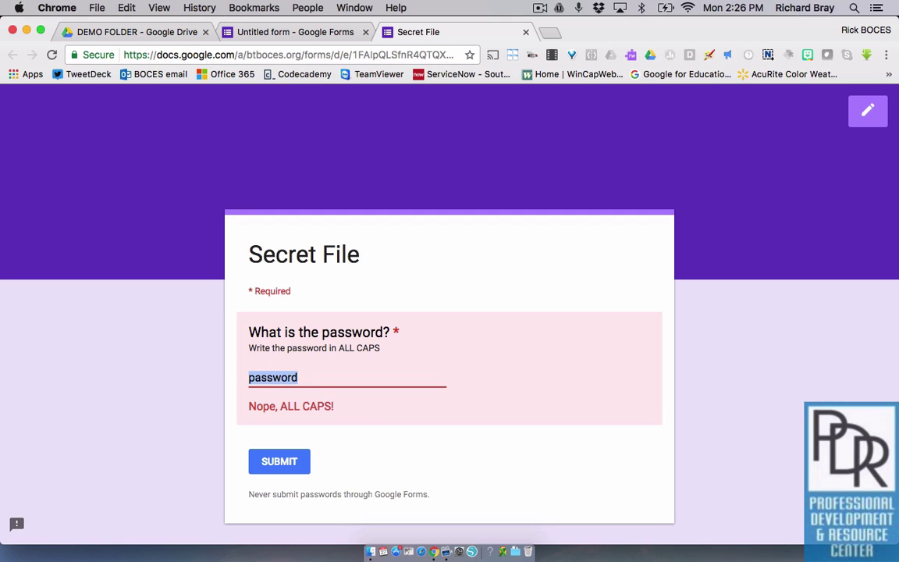
text(PASSWRO)
key(BackSpace)
key(BackSpace)
text(ORD)
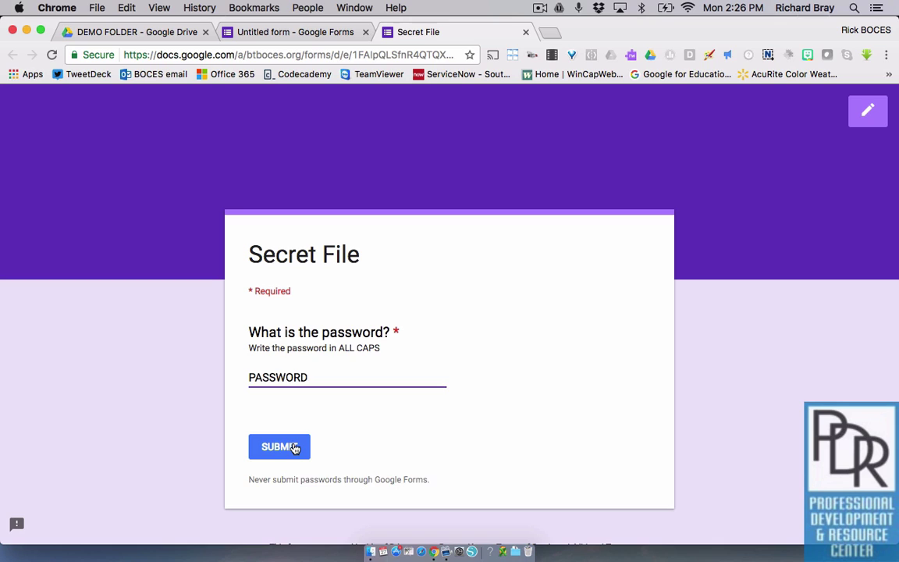
key(BackSpace)
key(BackSpace)
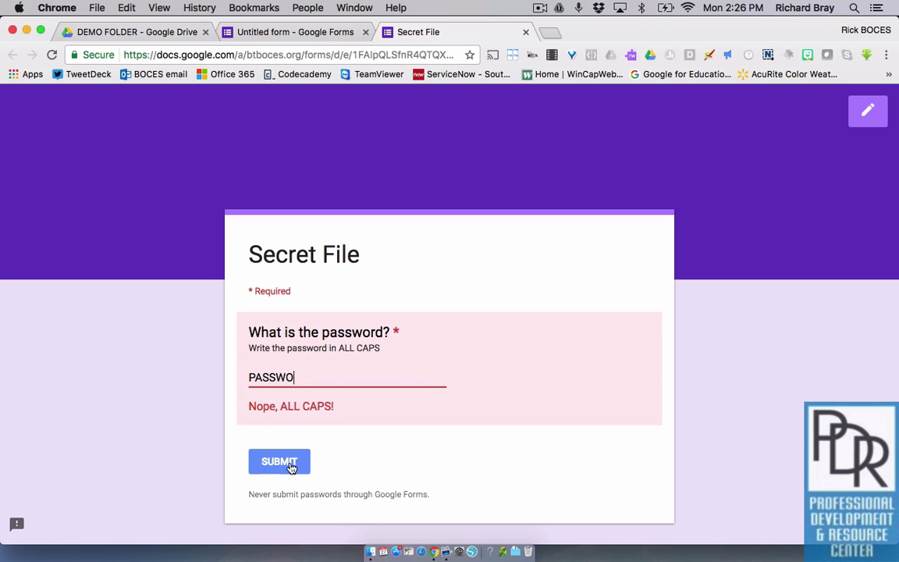
text(RD)
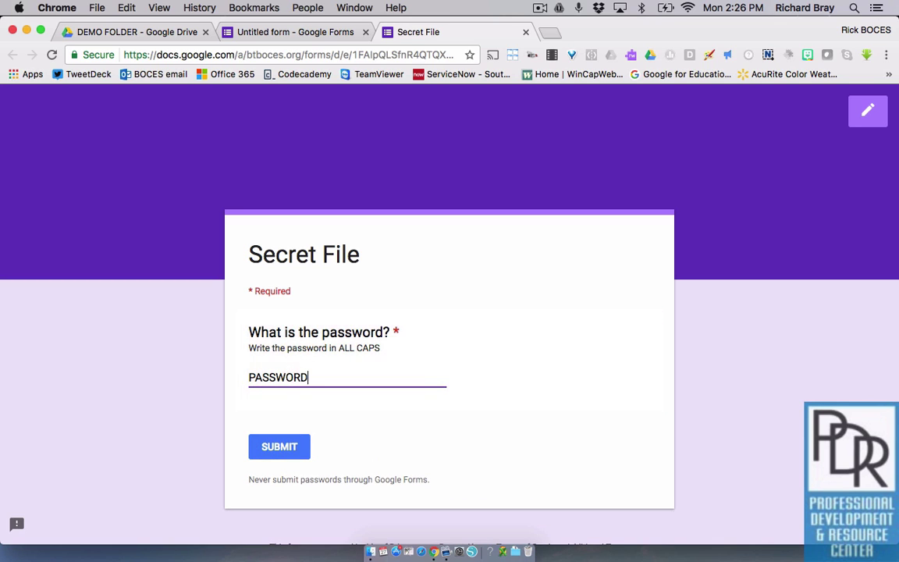
click(295, 450)
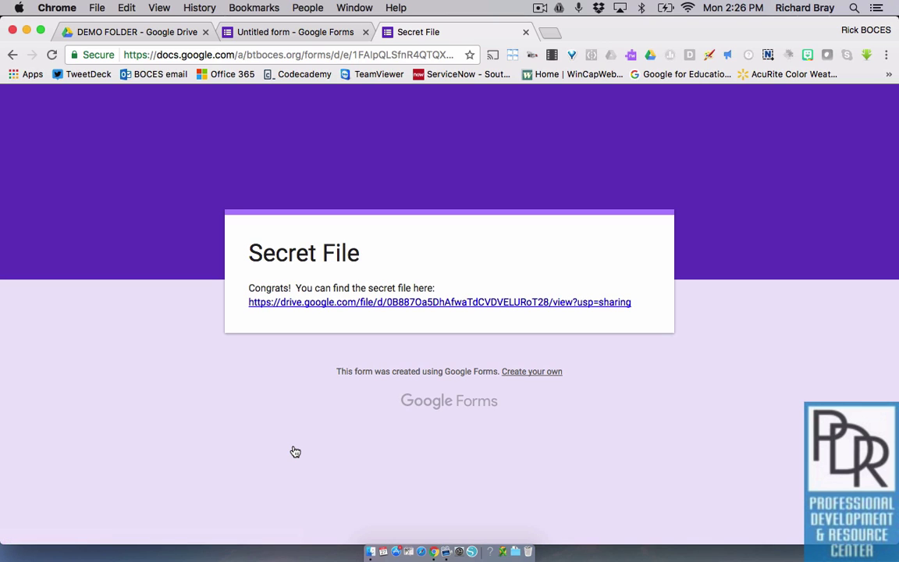
Open the secret file link, return to the form, and resubmit with the all-caps password
click(377, 310)
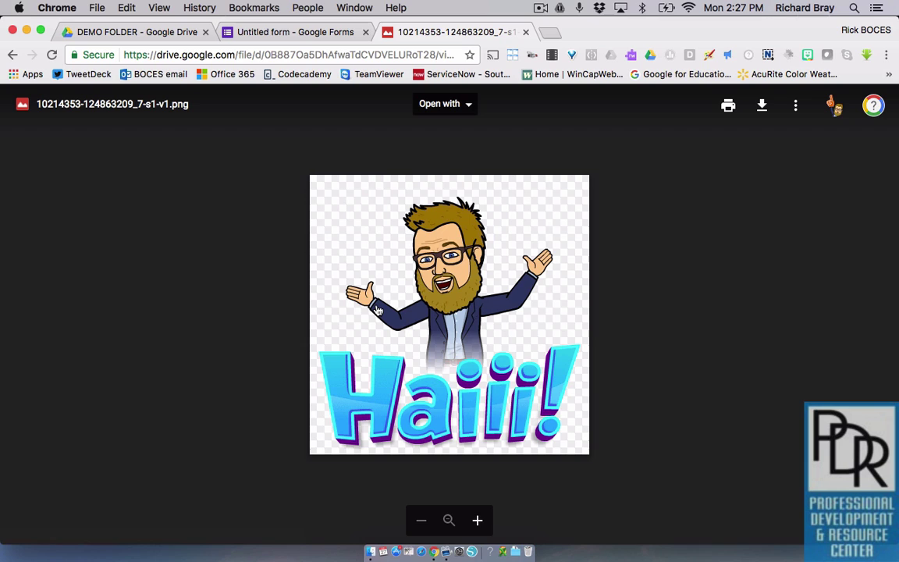
click(14, 55)
click(252, 376)
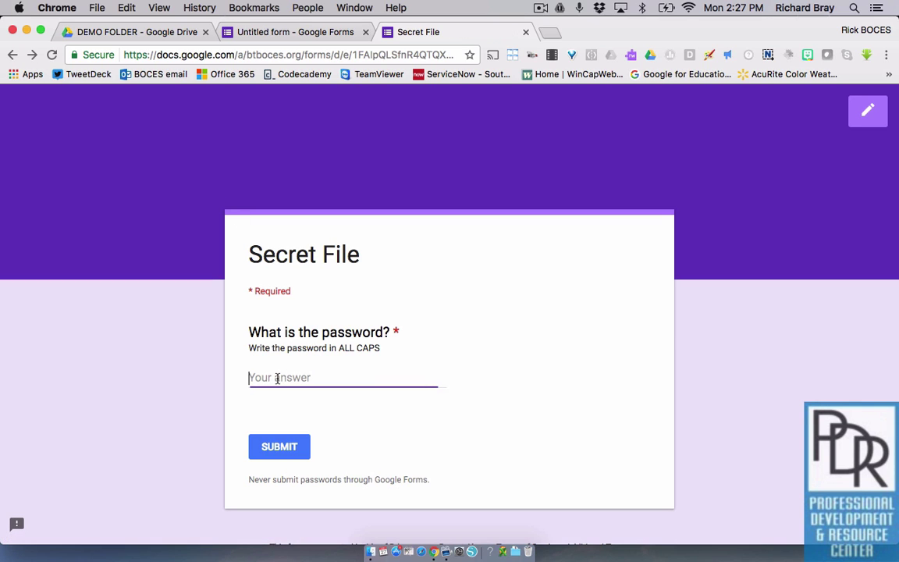
text(PASS)
key(BackSpace)
key(BackSpace)
text(ASSWR)
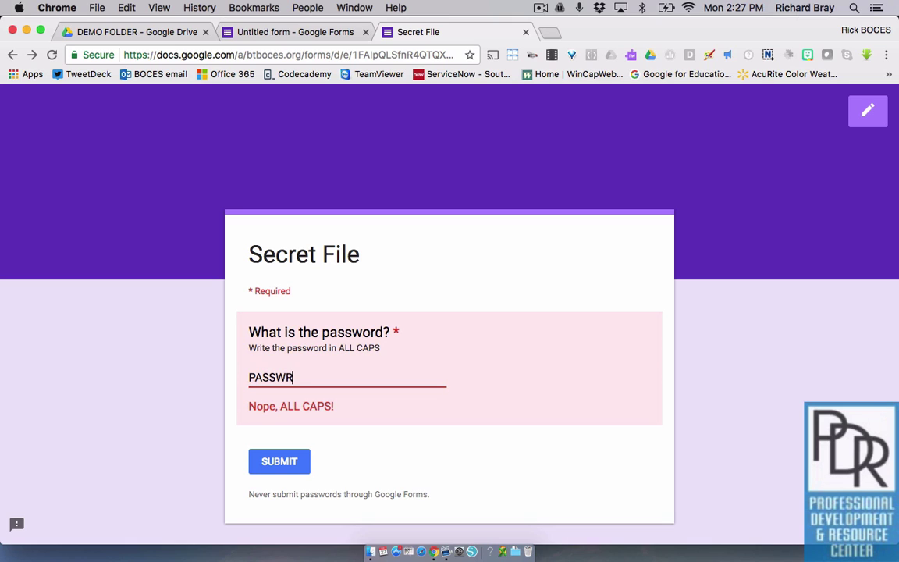
key(BackSpace)
text(ORD)
key(Return)
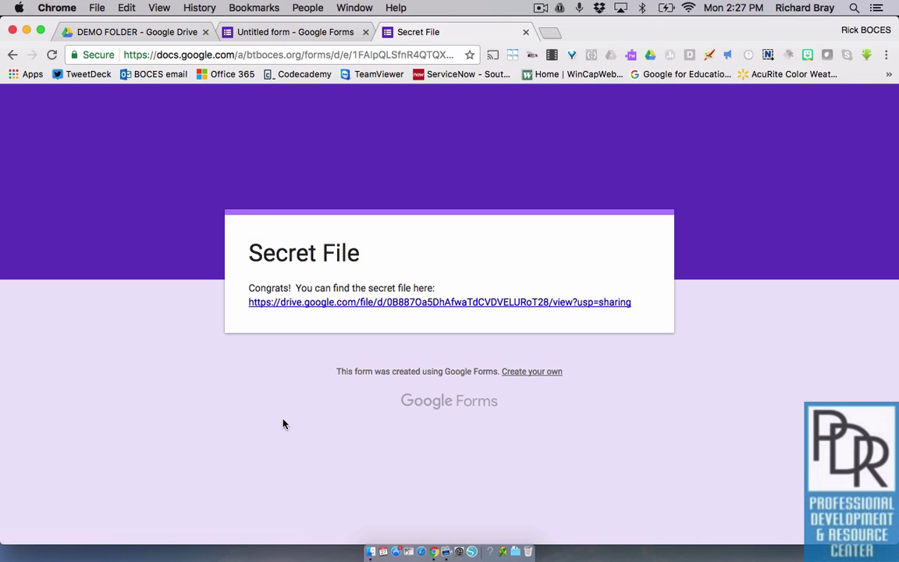